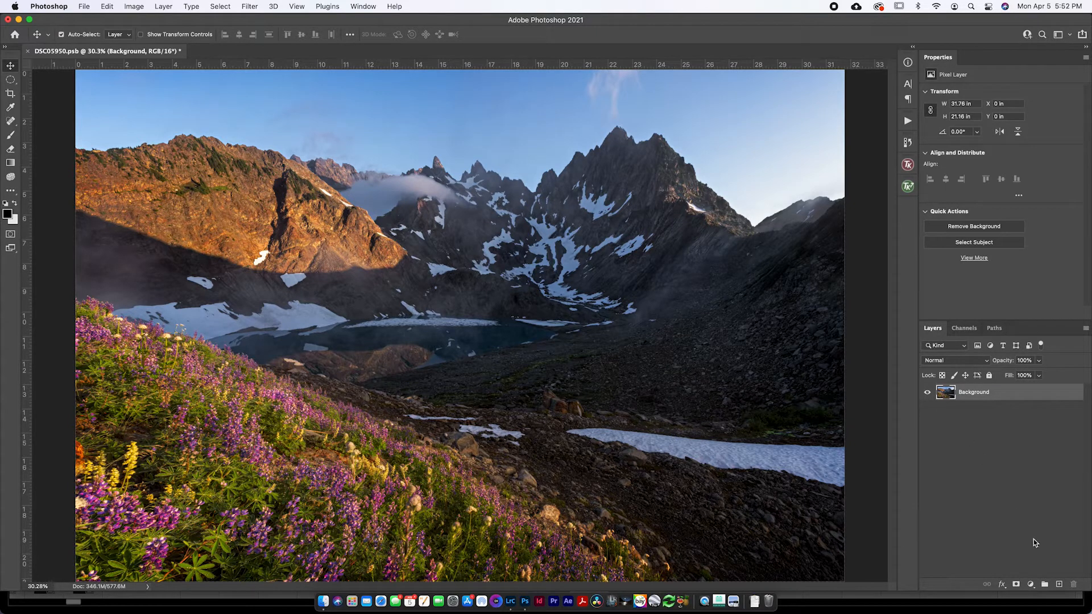
Step: Add a Color Balance adjustment layer and set its midtones to Cyan–Red -1 and Yellow–Blue -3
{"action": "left_click", "coordinate": [1030, 586]}
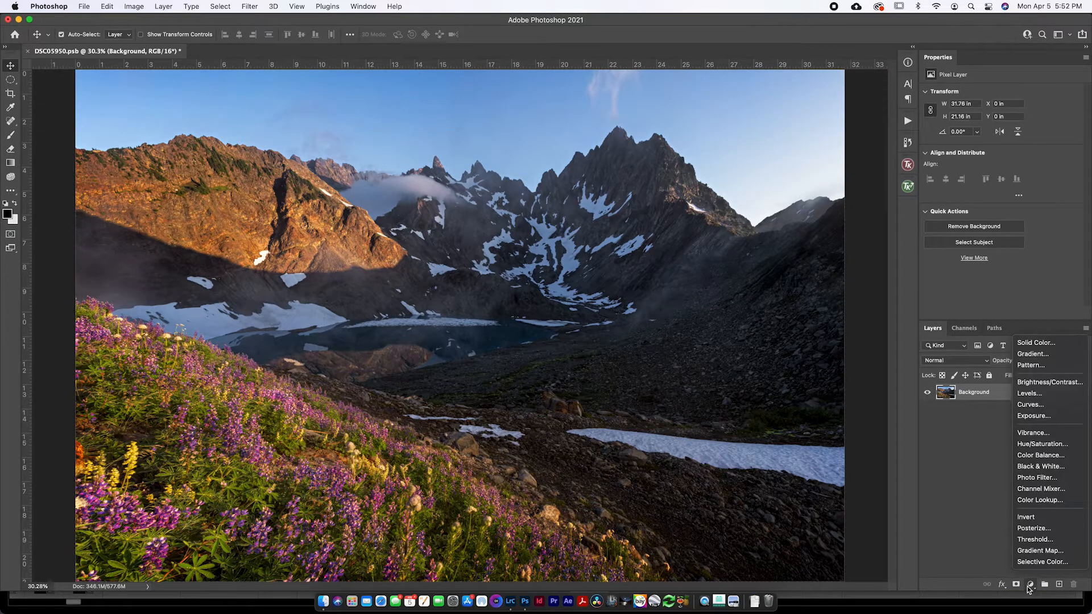
{"action": "left_click", "coordinate": [1058, 459]}
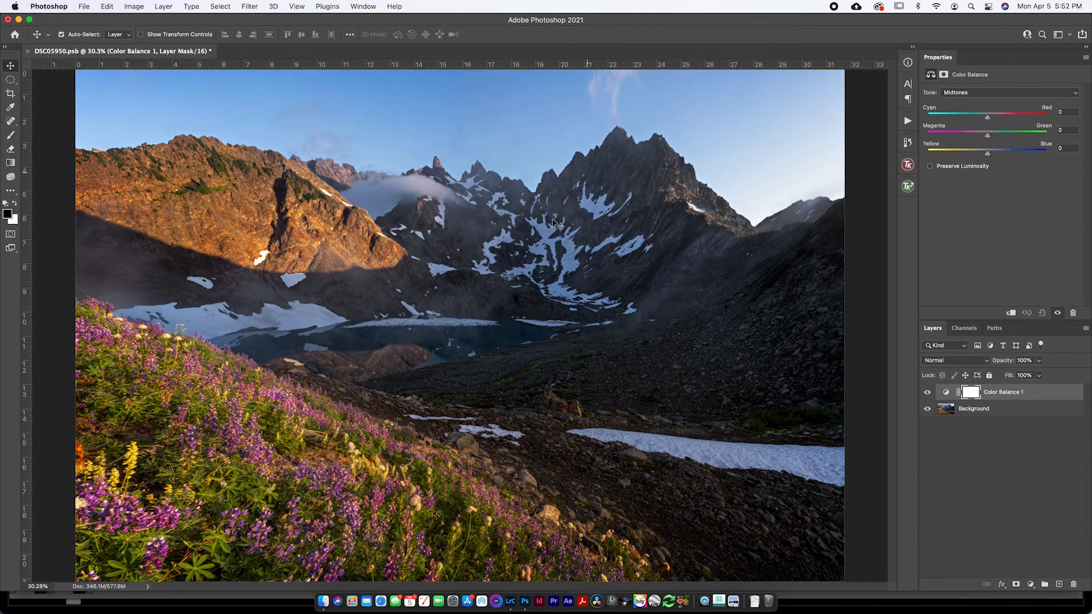
{"action": "left_click_drag", "start_coordinate": [987, 153], "coordinate": [985, 153]}
{"action": "mouse_move", "coordinate": [986, 155]}
{"action": "left_mouse_down"}
{"action": "mouse_move", "coordinate": [976, 159]}
{"action": "mouse_move", "coordinate": [993, 156]}
{"action": "left_mouse_up"}
{"action": "left_click_drag", "start_coordinate": [989, 154], "coordinate": [986, 154]}
{"action": "mouse_move", "coordinate": [990, 155]}
{"action": "left_mouse_down"}
{"action": "mouse_move", "coordinate": [998, 158]}
{"action": "mouse_move", "coordinate": [986, 165]}
{"action": "left_mouse_up"}
{"action": "mouse_move", "coordinate": [990, 138]}
{"action": "left_mouse_down"}
{"action": "mouse_move", "coordinate": [979, 137]}
{"action": "mouse_move", "coordinate": [987, 147]}
{"action": "left_mouse_up"}
{"action": "mouse_move", "coordinate": [988, 120]}
{"action": "left_mouse_down"}
{"action": "mouse_move", "coordinate": [1001, 121]}
{"action": "mouse_move", "coordinate": [980, 122]}
{"action": "mouse_move", "coordinate": [986, 129]}
{"action": "left_mouse_up"}
{"action": "left_click", "coordinate": [928, 394]}
{"action": "left_click", "coordinate": [954, 93]}
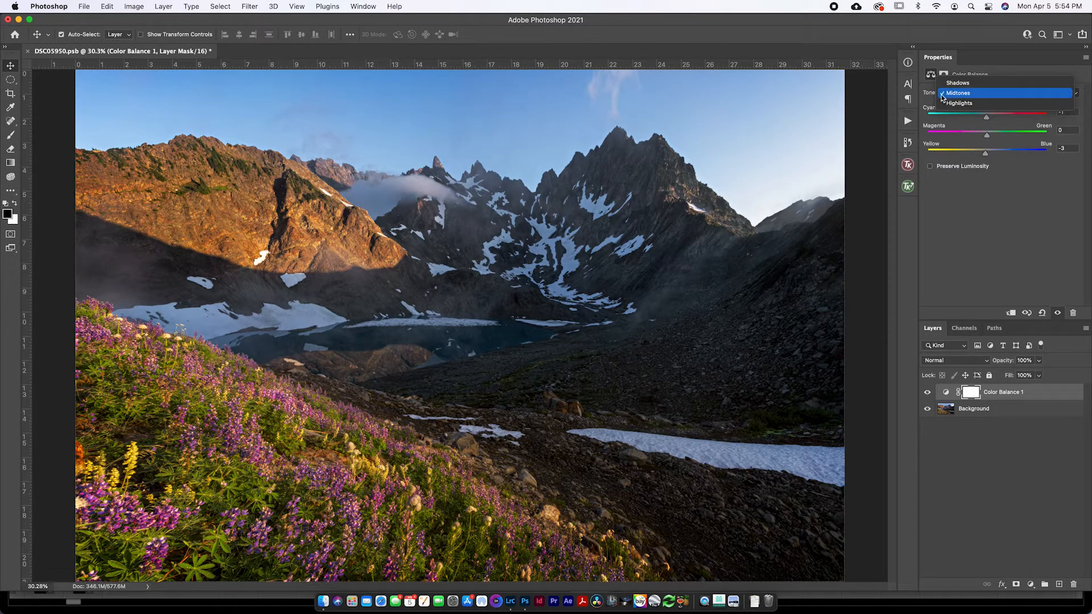
{"action": "left_click", "coordinate": [976, 94]}
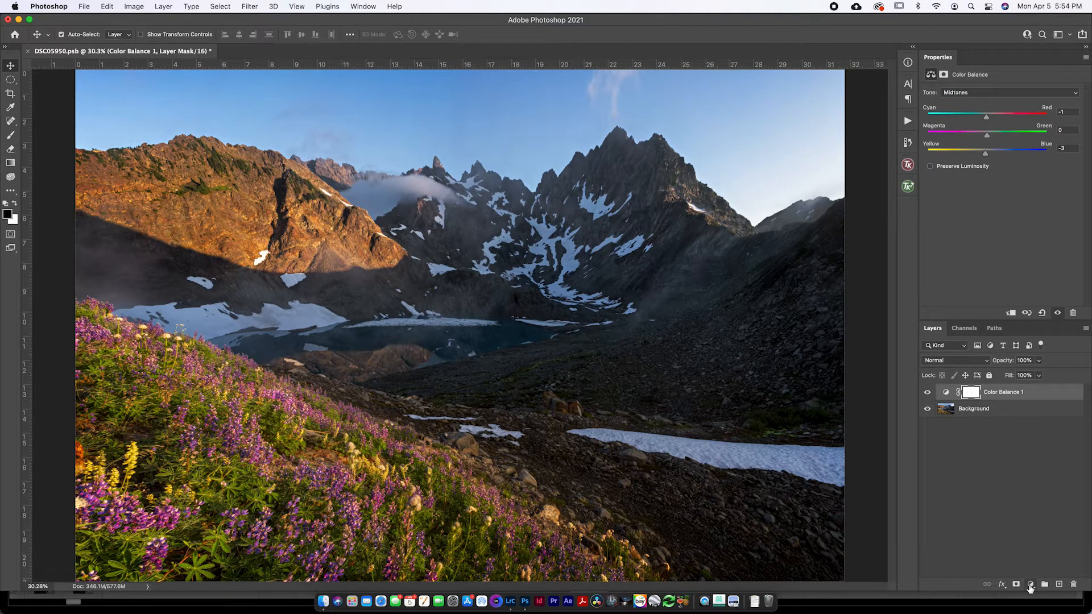
Step: Add a Hue/Saturation adjustment layer and target its Magentas range
{"action": "left_click", "coordinate": [1030, 586]}
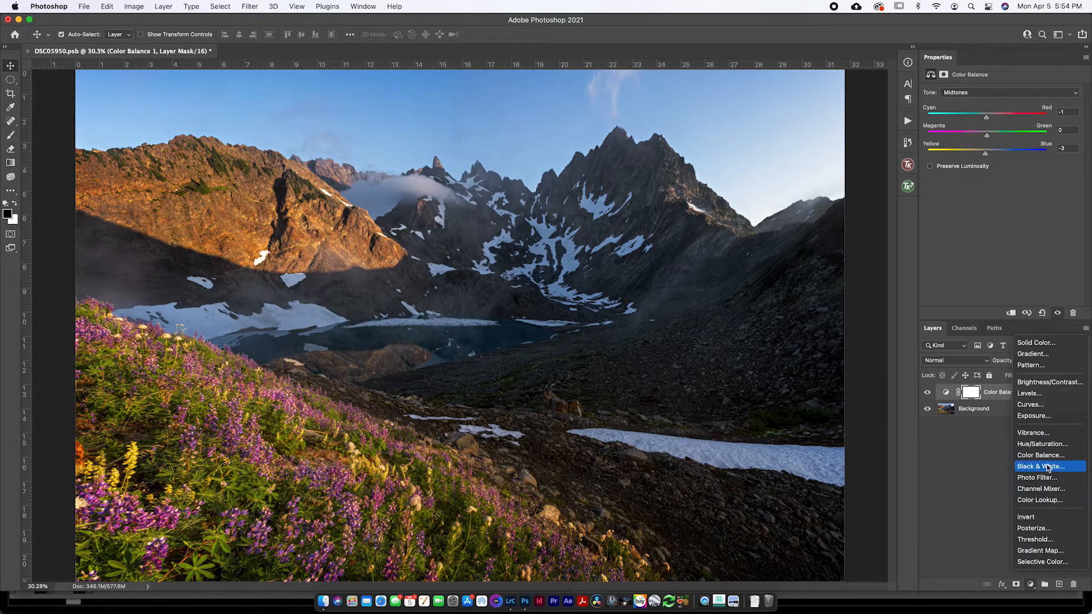
{"action": "left_click", "coordinate": [1043, 444]}
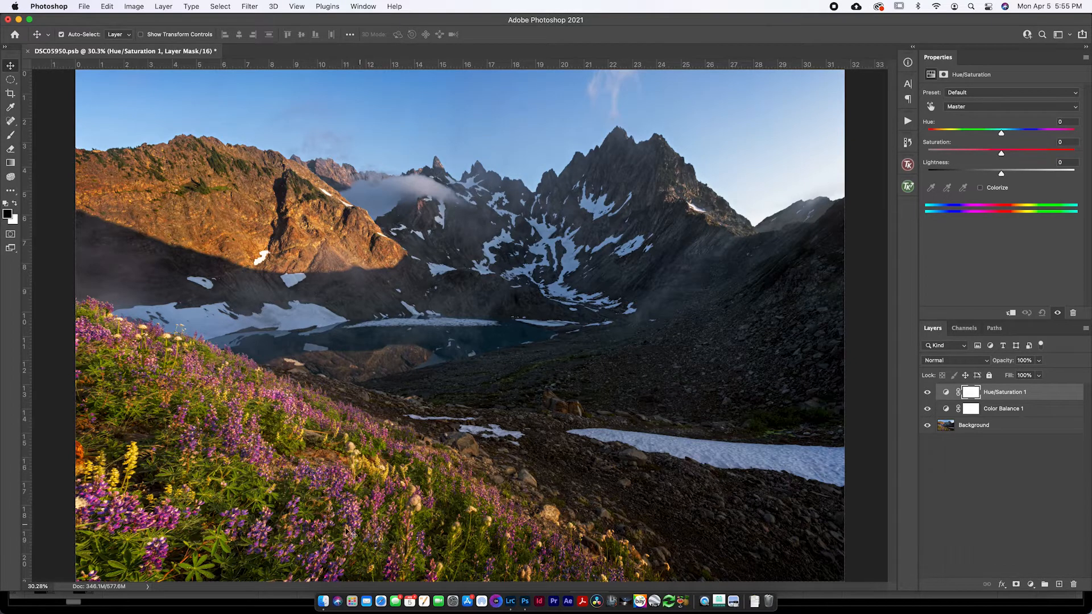
{"action": "left_click", "coordinate": [971, 109]}
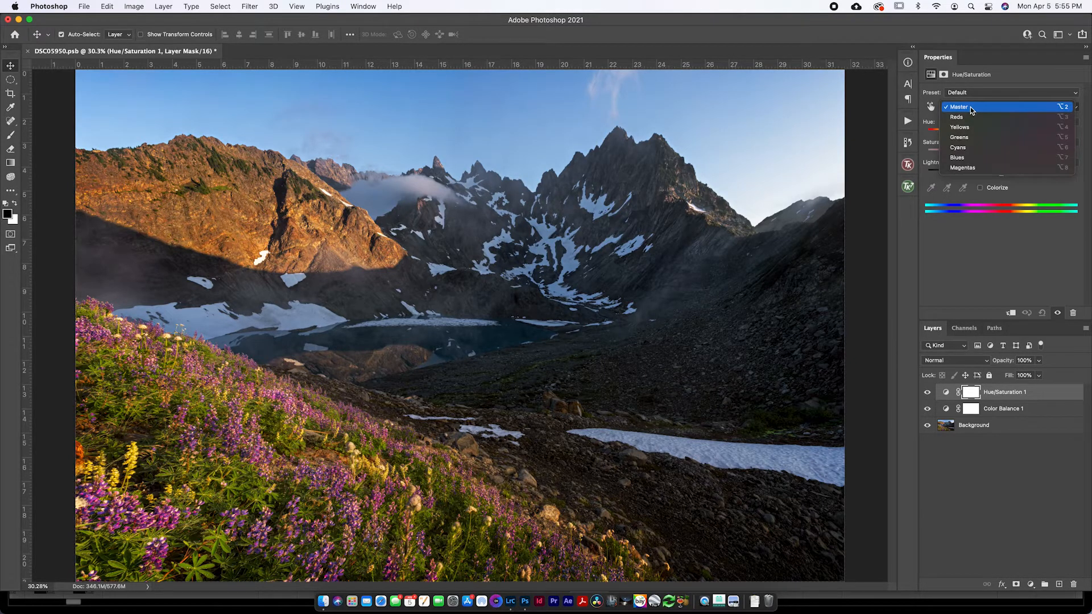
{"action": "left_click", "coordinate": [965, 168]}
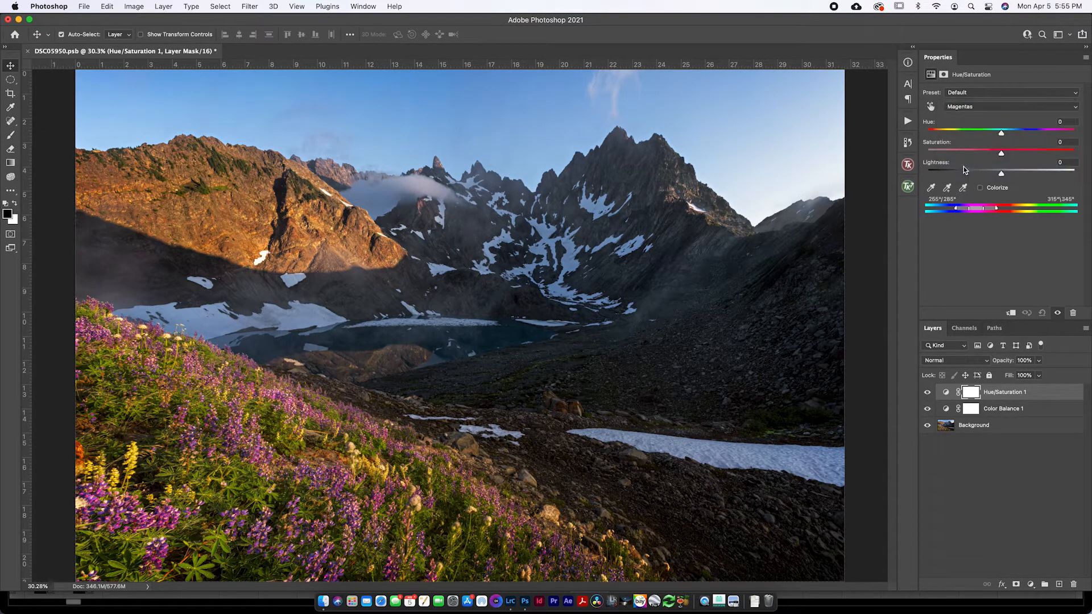
Step: Set the Magentas hue to -23 and saturation to +29
{"action": "left_click", "coordinate": [1016, 153]}
{"action": "left_click", "coordinate": [1061, 152]}
{"action": "left_click", "coordinate": [1013, 153]}
{"action": "key", "text": "super+z"}
{"action": "left_click_drag", "start_coordinate": [1002, 154], "coordinate": [984, 136]}
{"action": "left_click_drag", "start_coordinate": [1026, 152], "coordinate": [1022, 155]}
Step: Extend the Magentas range by adding colour samples from the foreground flowers, and compare the image with and without the layer
{"action": "left_click_drag", "start_coordinate": [300, 451], "coordinate": [348, 453]}
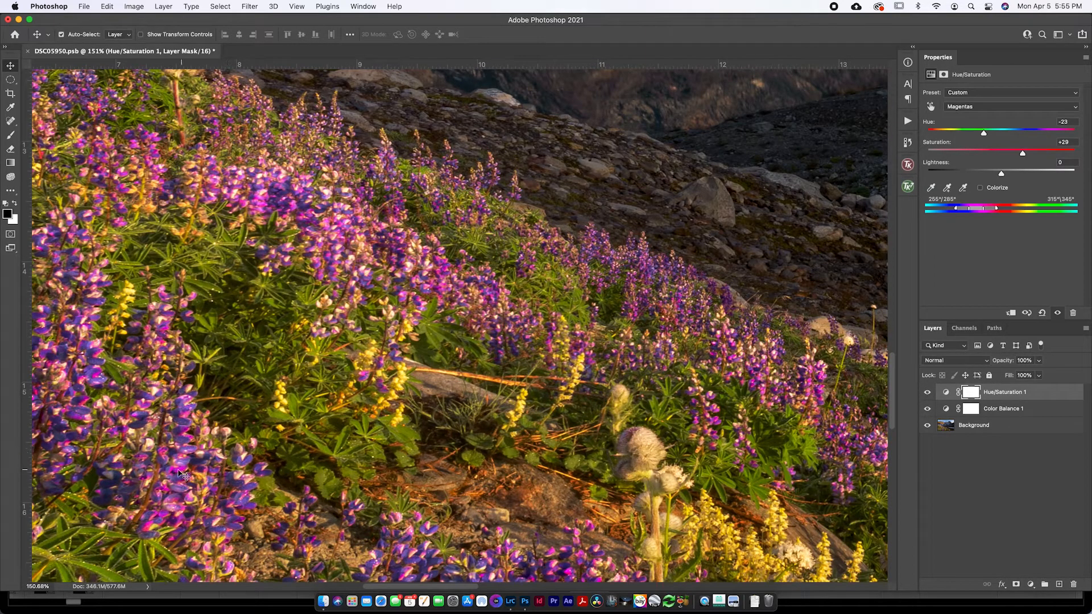
{"action": "left_click", "coordinate": [948, 190]}
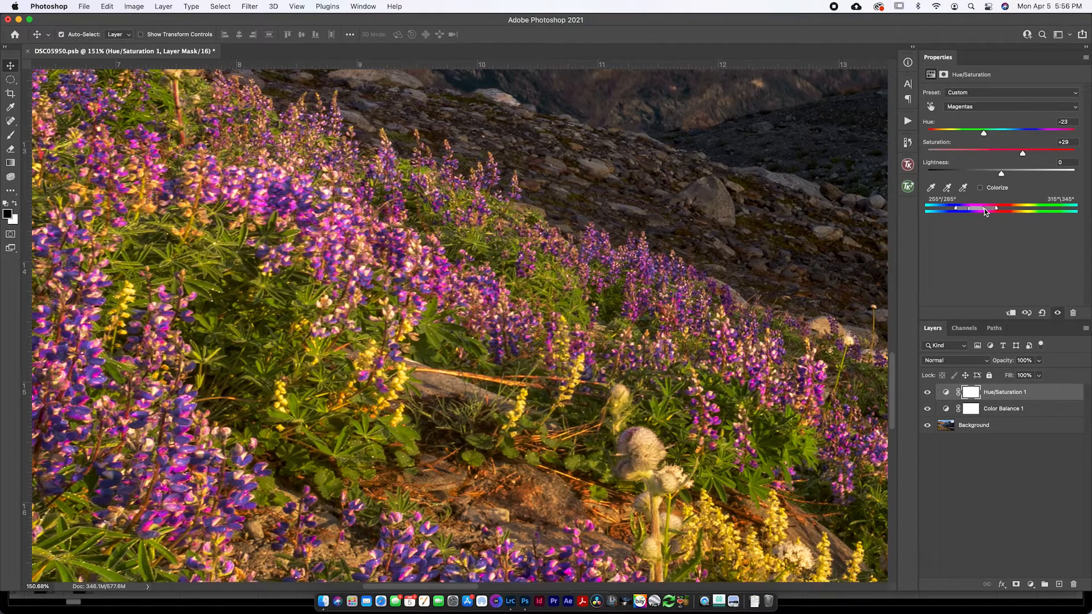
{"action": "left_click", "coordinate": [947, 188]}
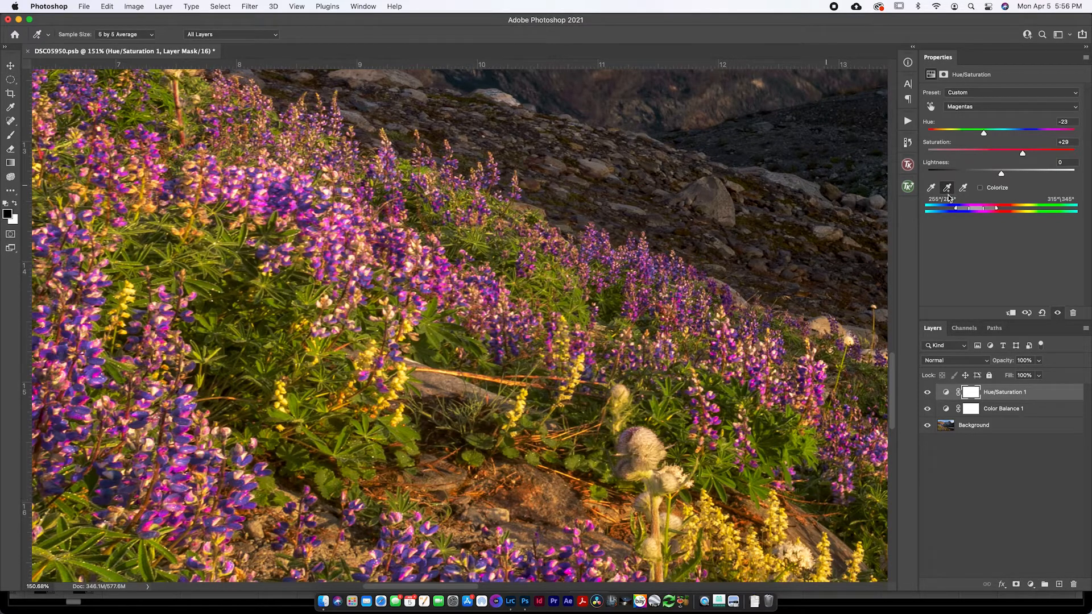
{"action": "left_click", "coordinate": [928, 393]}
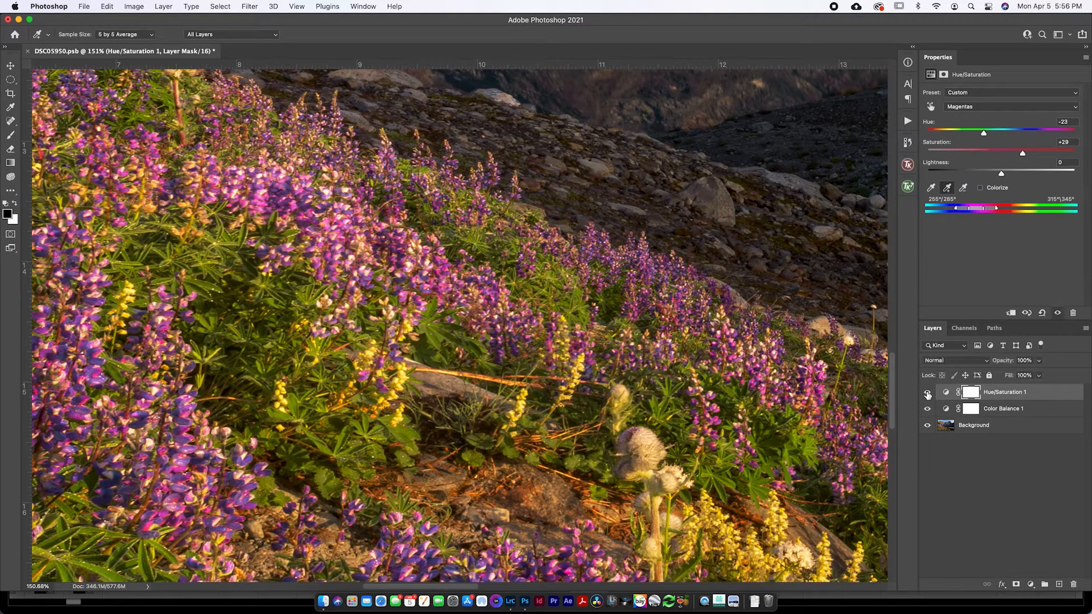
{"action": "left_click", "coordinate": [928, 392]}
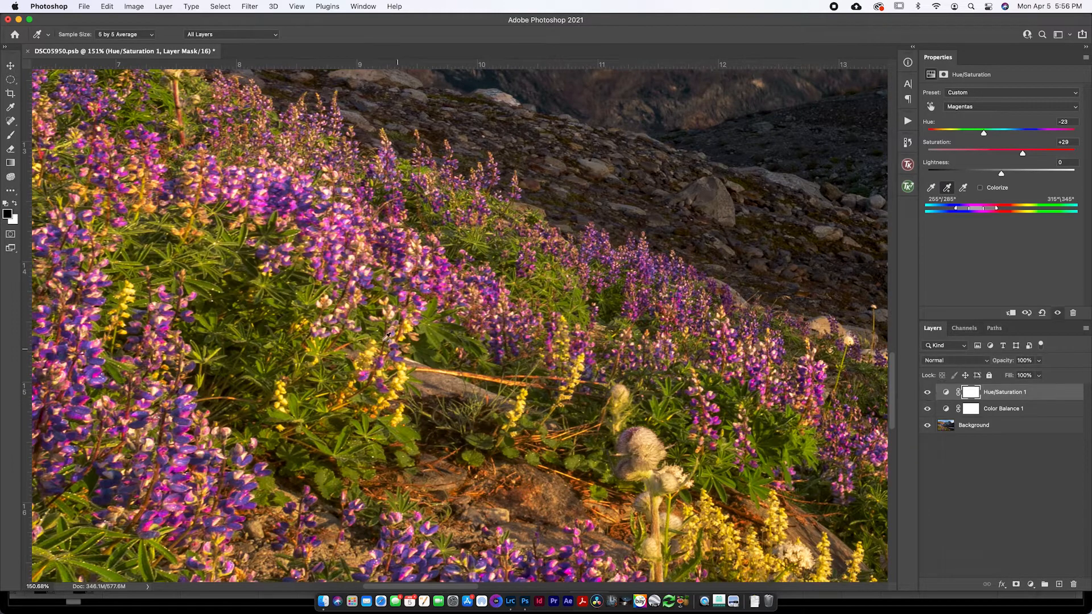
{"action": "left_click", "coordinate": [322, 276]}
{"action": "left_click", "coordinate": [928, 392]}
{"action": "left_click", "coordinate": [927, 393]}
{"action": "left_click", "coordinate": [157, 525]}
{"action": "left_click", "coordinate": [927, 392]}
{"action": "left_click", "coordinate": [927, 392]}
{"action": "key", "text": "super+0"}
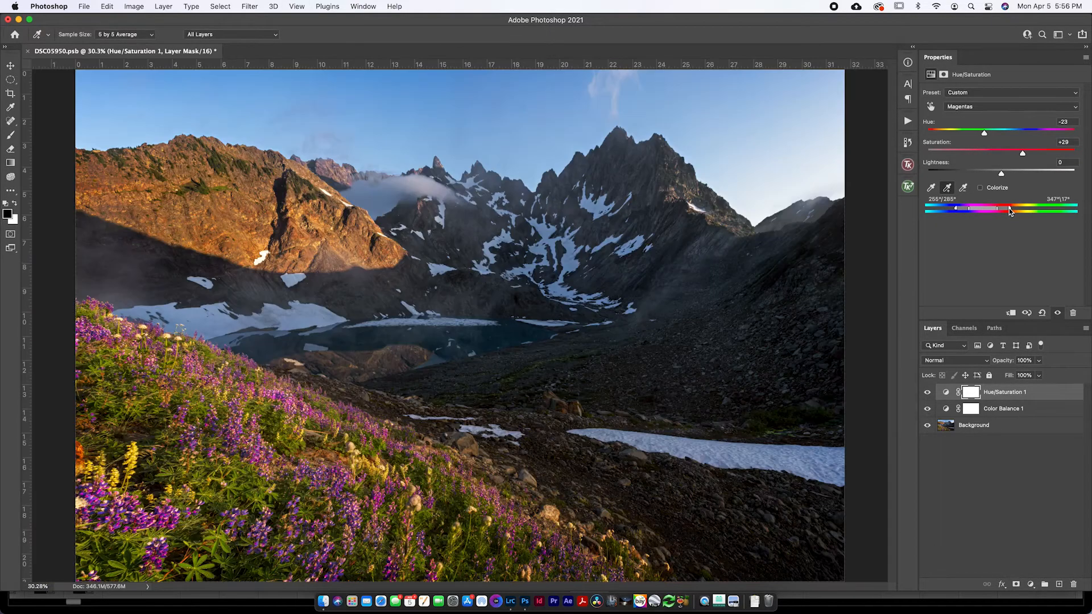
Step: Set the Magentas saturation to +13 and compare the flowers with and without the adjustment
{"action": "left_click", "coordinate": [926, 391]}
{"action": "left_click", "coordinate": [926, 392]}
{"action": "left_click_drag", "start_coordinate": [1022, 155], "coordinate": [1011, 159]}
{"action": "left_click", "coordinate": [926, 392]}
{"action": "left_click", "coordinate": [927, 392]}
Step: Add a second Hue/Saturation adjustment layer and target its Blues range
{"action": "left_click", "coordinate": [1033, 589]}
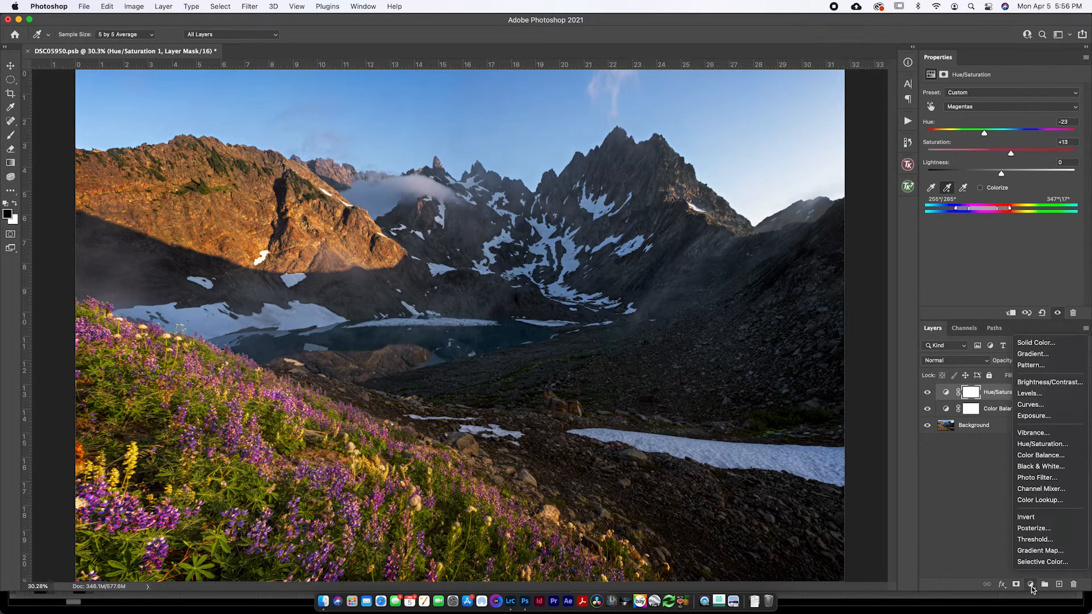
{"action": "left_click", "coordinate": [1005, 490]}
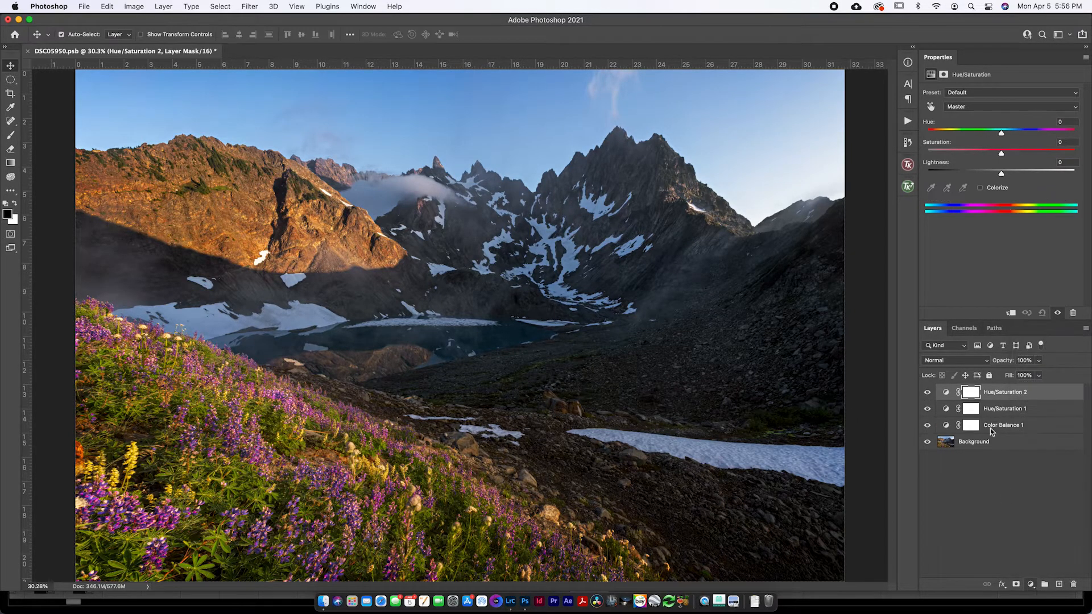
{"action": "left_click", "coordinate": [964, 109]}
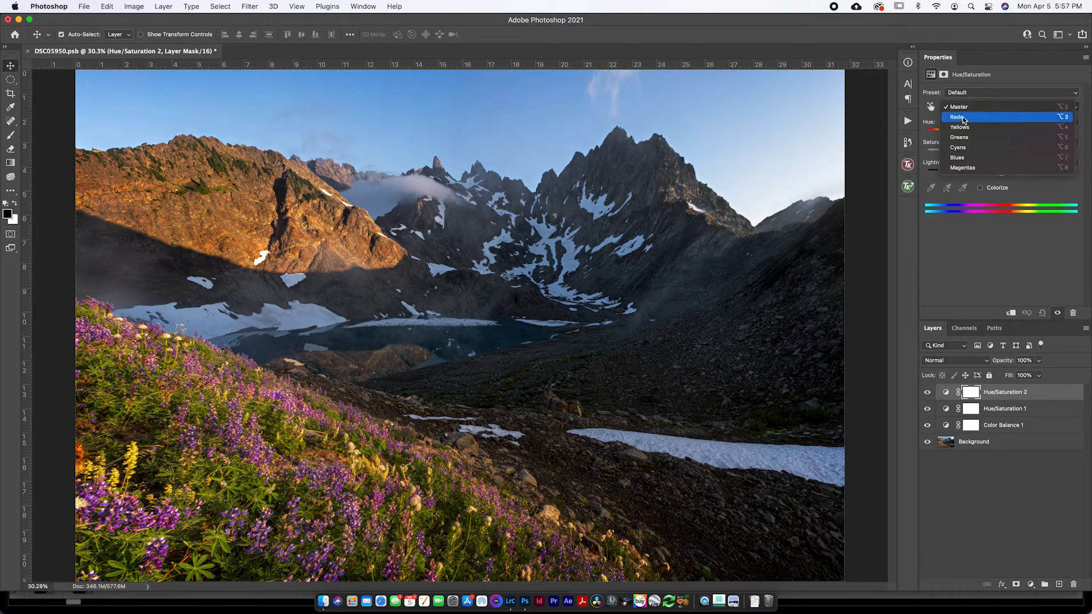
{"action": "left_click", "coordinate": [959, 158]}
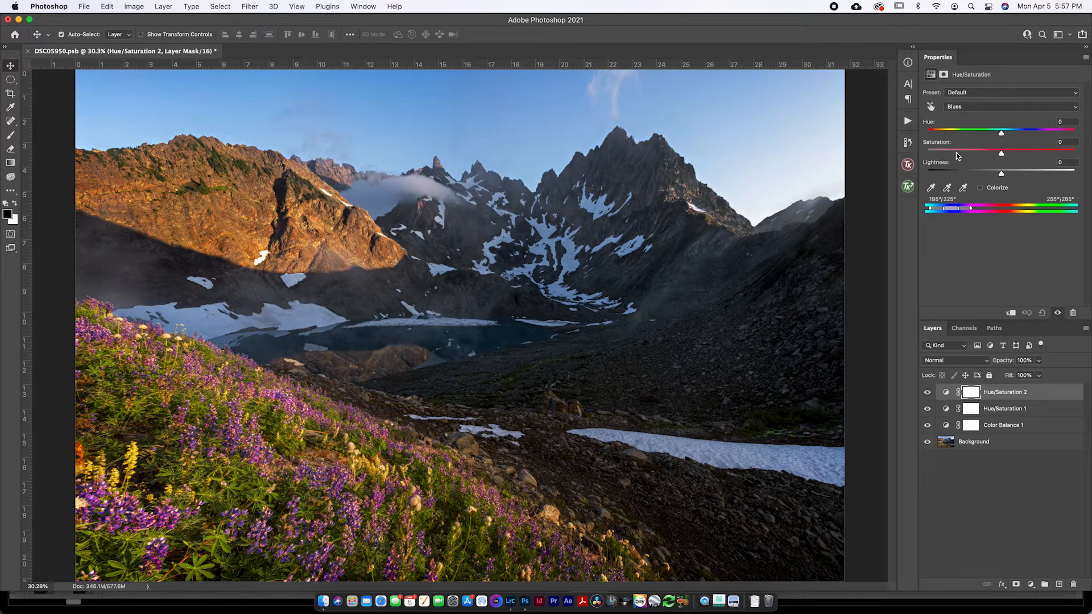
{"action": "left_click", "coordinate": [963, 106]}
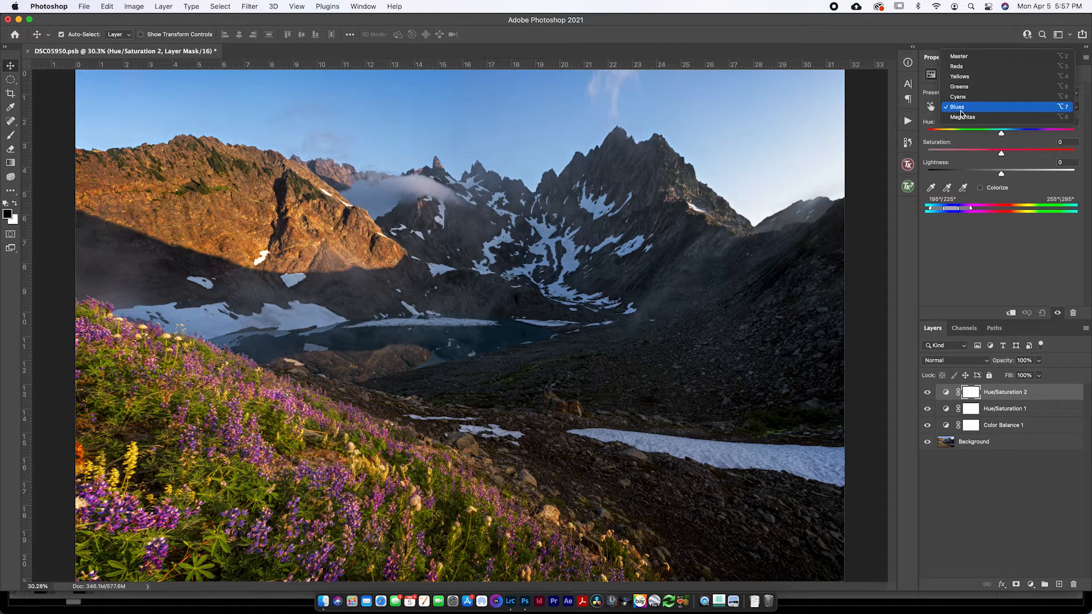
{"action": "left_click", "coordinate": [961, 108]}
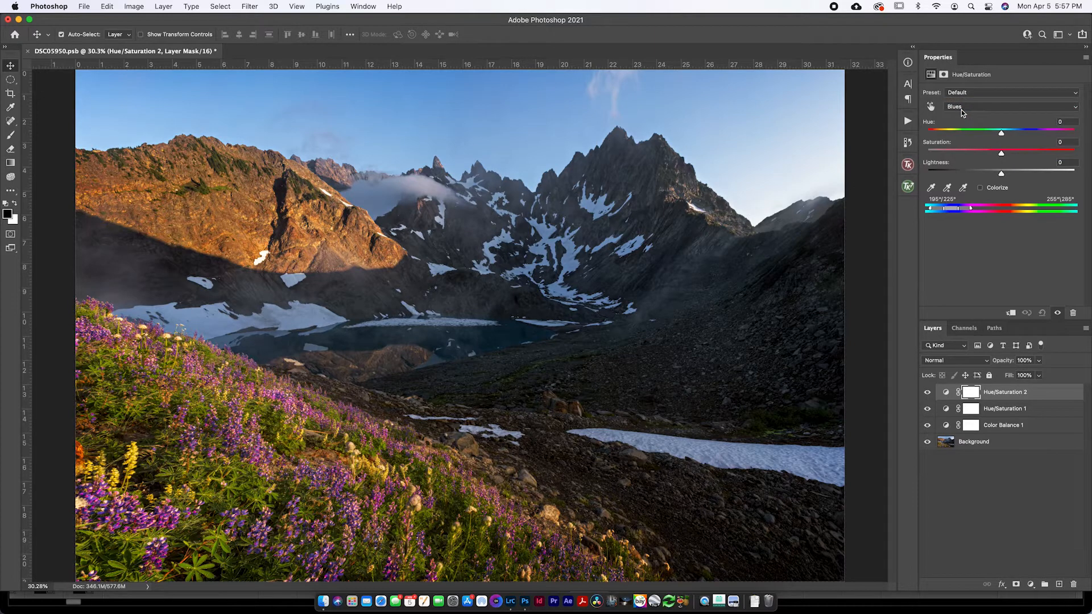
Step: Fit the Blues range to the sky by sampling and subtracting sky tones, and set its saturation to -25
{"action": "left_click", "coordinate": [932, 189]}
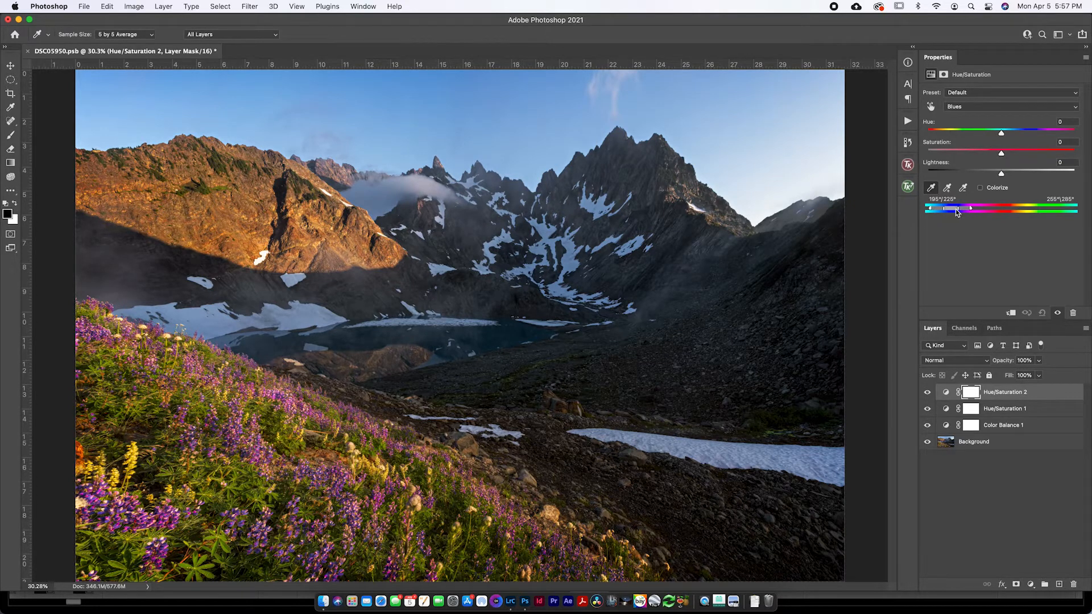
{"action": "left_click", "coordinate": [414, 91]}
{"action": "left_click_drag", "start_coordinate": [1023, 153], "coordinate": [985, 154]}
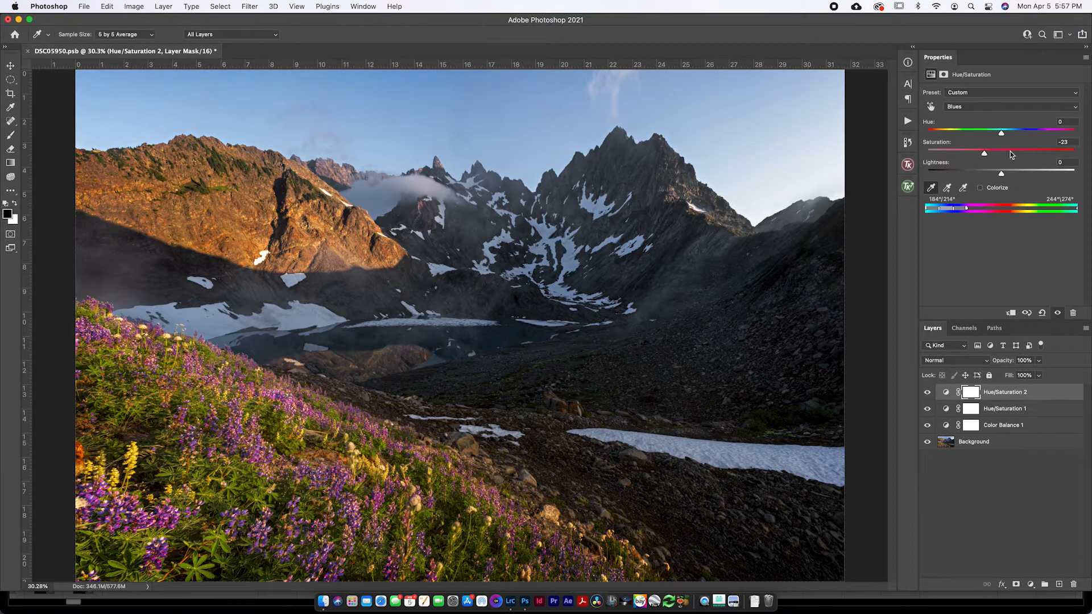
{"action": "mouse_move", "coordinate": [984, 154]}
{"action": "left_mouse_down"}
{"action": "mouse_move", "coordinate": [969, 155]}
{"action": "mouse_move", "coordinate": [983, 154]}
{"action": "left_mouse_up"}
{"action": "left_click", "coordinate": [961, 192]}
{"action": "left_click", "coordinate": [450, 83]}
Step: Compare the sky and shadow colours with and without the second Hue/Saturation layer
{"action": "left_click", "coordinate": [928, 393]}
{"action": "left_click", "coordinate": [927, 392]}
{"action": "left_click", "coordinate": [928, 392]}
{"action": "left_click", "coordinate": [928, 393]}
{"action": "left_click", "coordinate": [927, 393]}
{"action": "left_click", "coordinate": [927, 393]}
{"action": "left_click", "coordinate": [928, 393]}
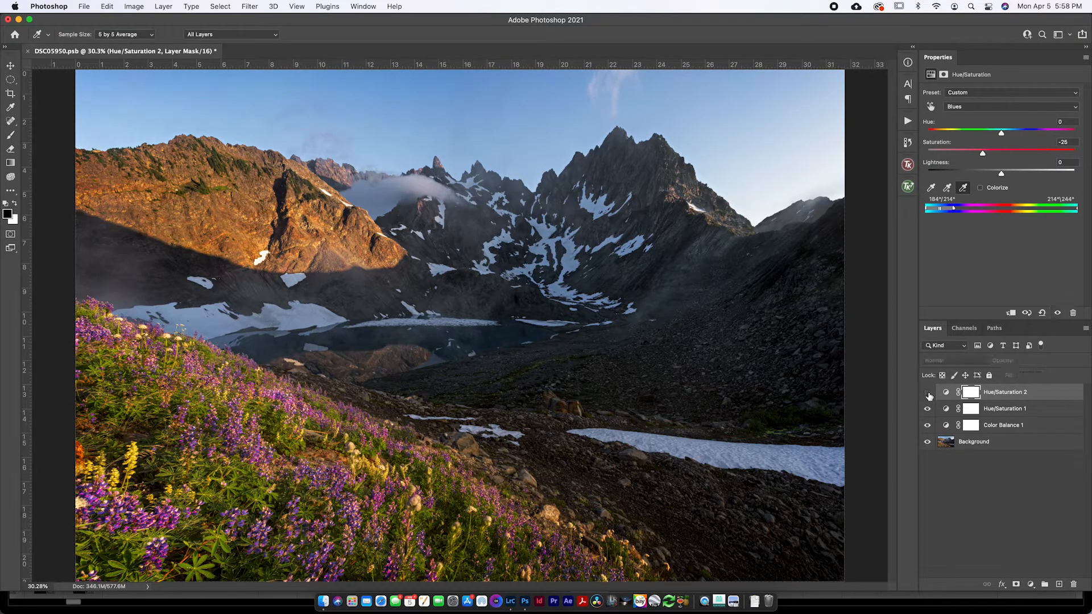
{"action": "left_click", "coordinate": [928, 393]}
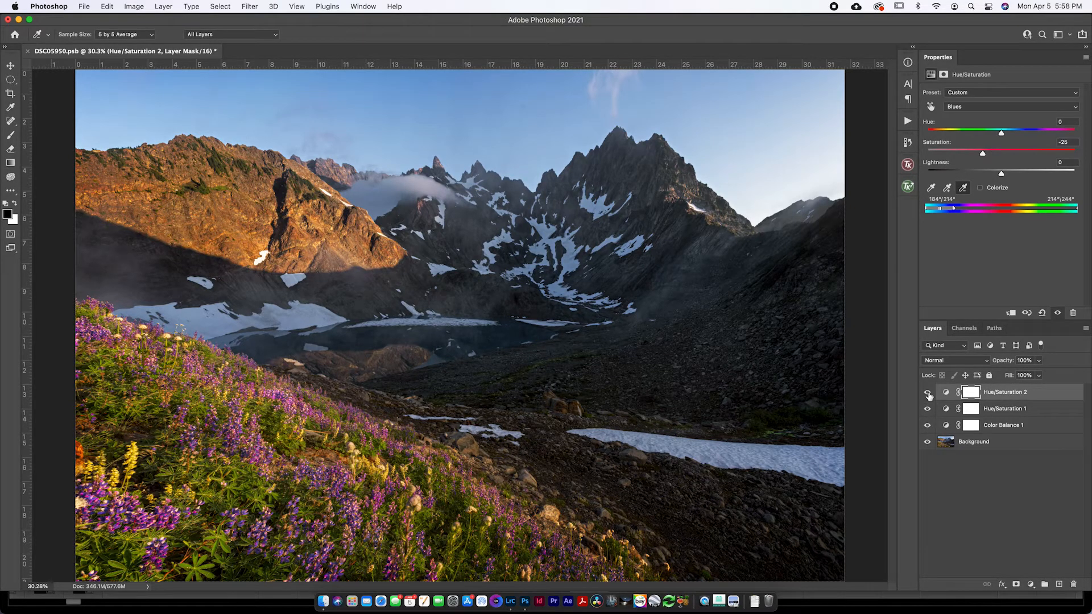
{"action": "left_click", "coordinate": [927, 392]}
{"action": "left_click", "coordinate": [927, 393]}
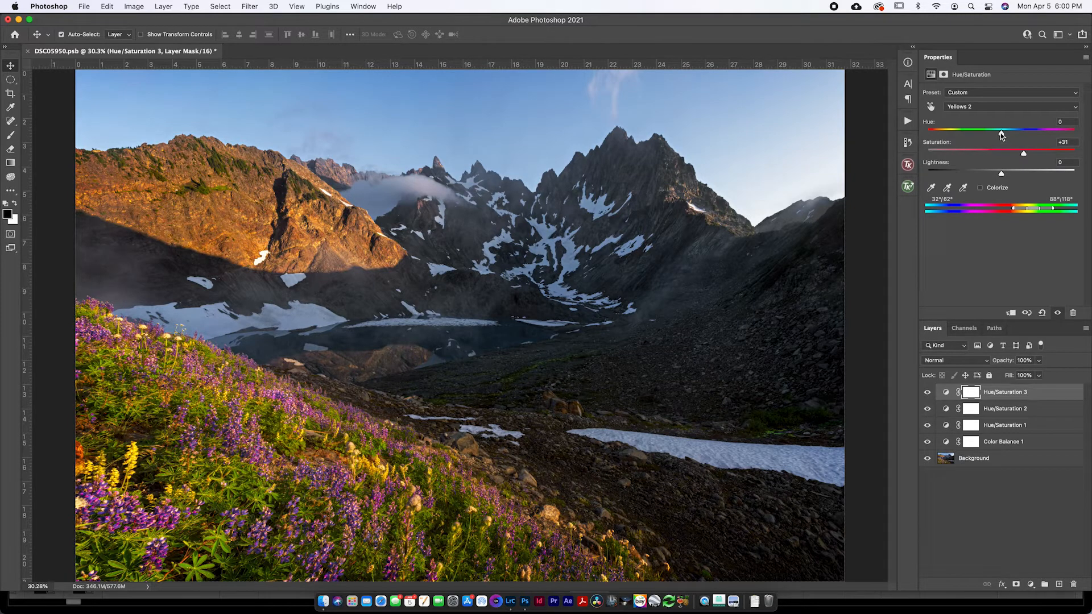
Step: Set the Yellows 2 hue to +6 on the third Hue/Saturation layer, and try lightness at +100 before undoing it
{"action": "mouse_move", "coordinate": [1001, 134]}
{"action": "left_mouse_down"}
{"action": "mouse_move", "coordinate": [1030, 127]}
{"action": "mouse_move", "coordinate": [1006, 131]}
{"action": "left_mouse_up"}
{"action": "left_click", "coordinate": [928, 393]}
{"action": "left_click", "coordinate": [927, 394]}
{"action": "left_click_drag", "start_coordinate": [1002, 173], "coordinate": [1089, 171]}
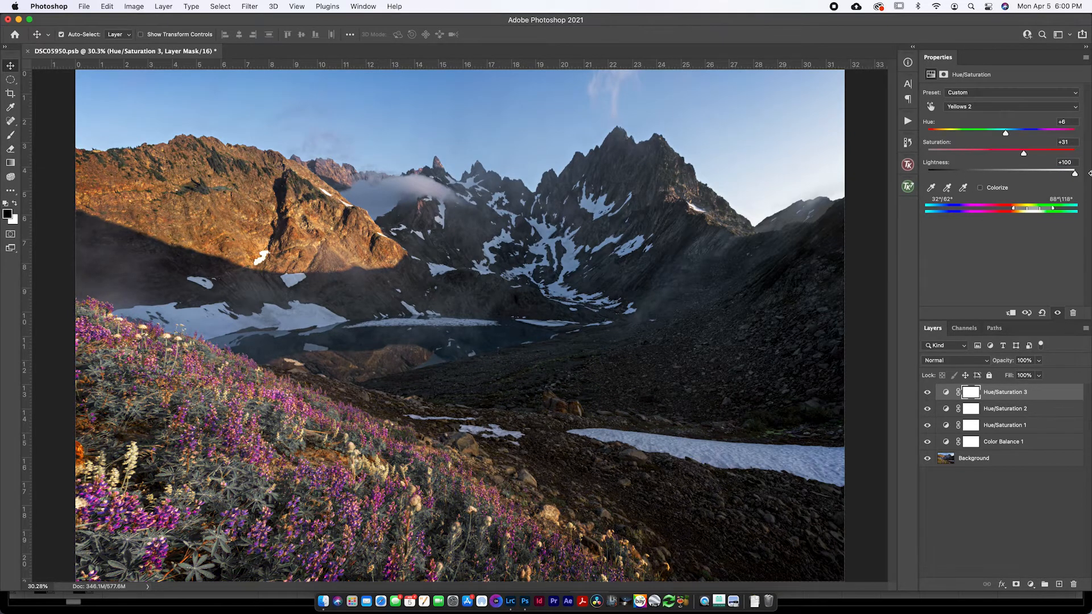
{"action": "key", "text": "super+z"}
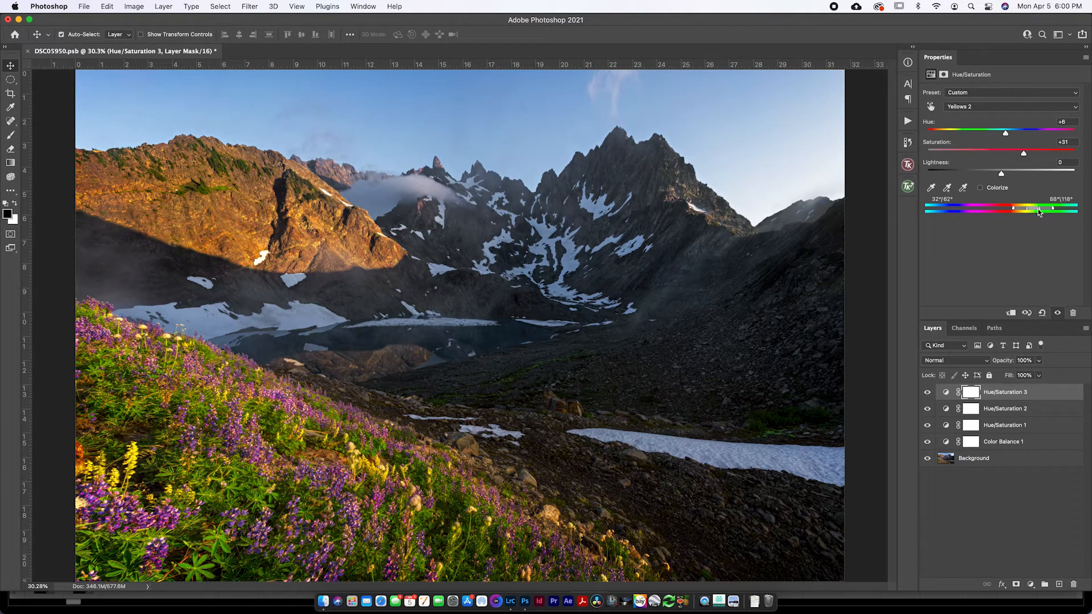
Step: Add a Selective Color adjustment layer and target its Yellows
{"action": "left_click", "coordinate": [1031, 585]}
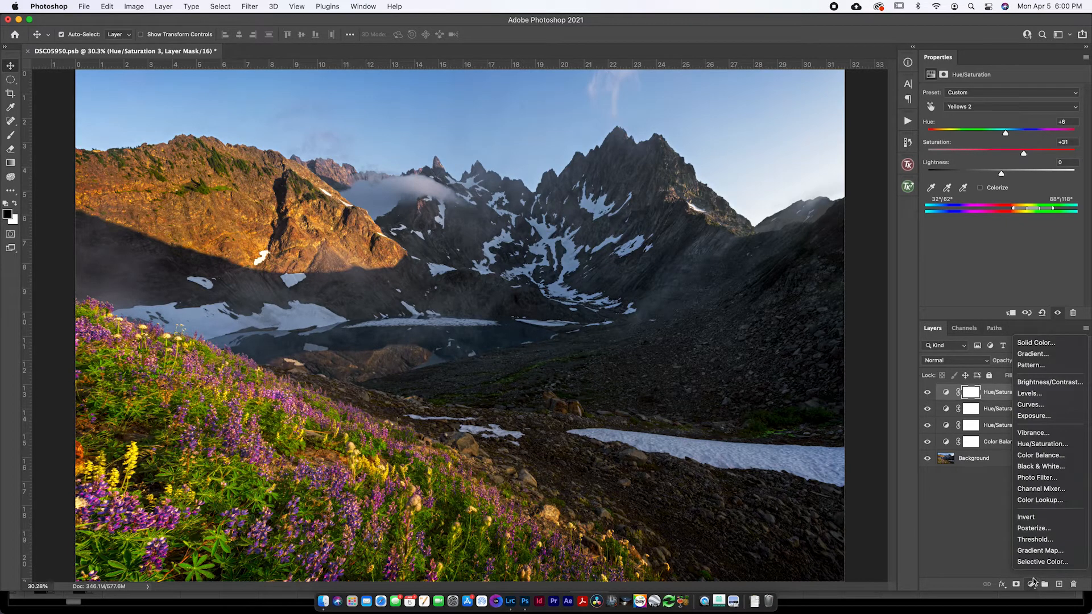
{"action": "left_click", "coordinate": [1038, 561]}
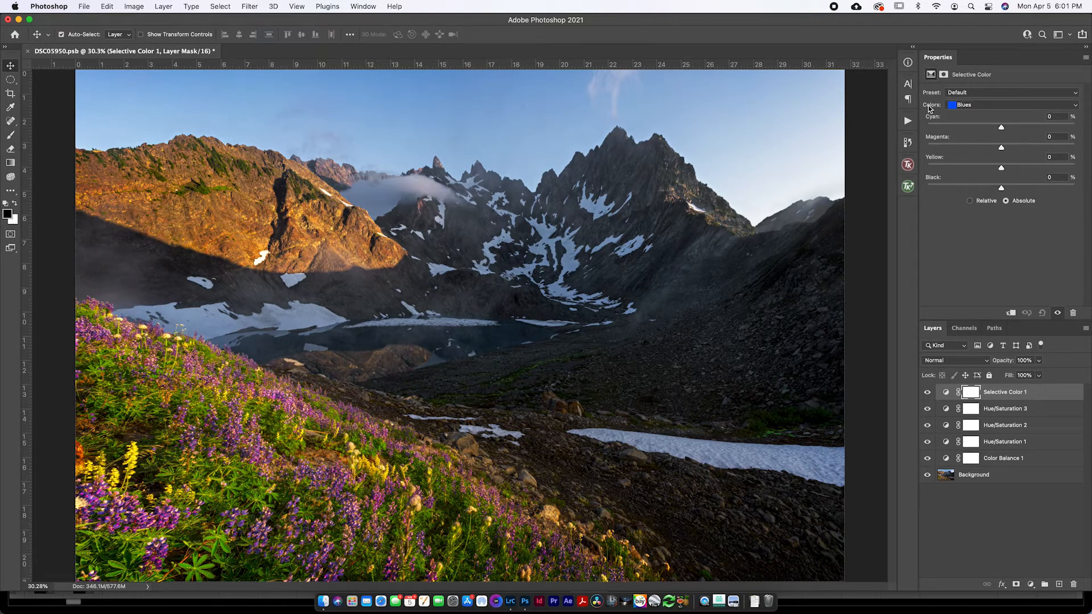
{"action": "left_click", "coordinate": [966, 106]}
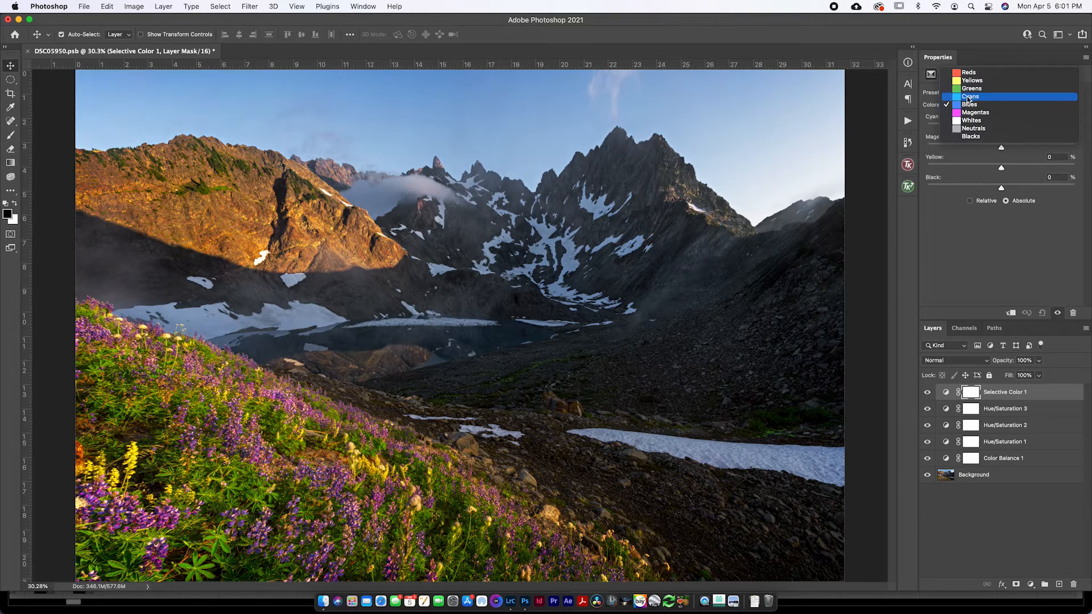
{"action": "left_click", "coordinate": [968, 89]}
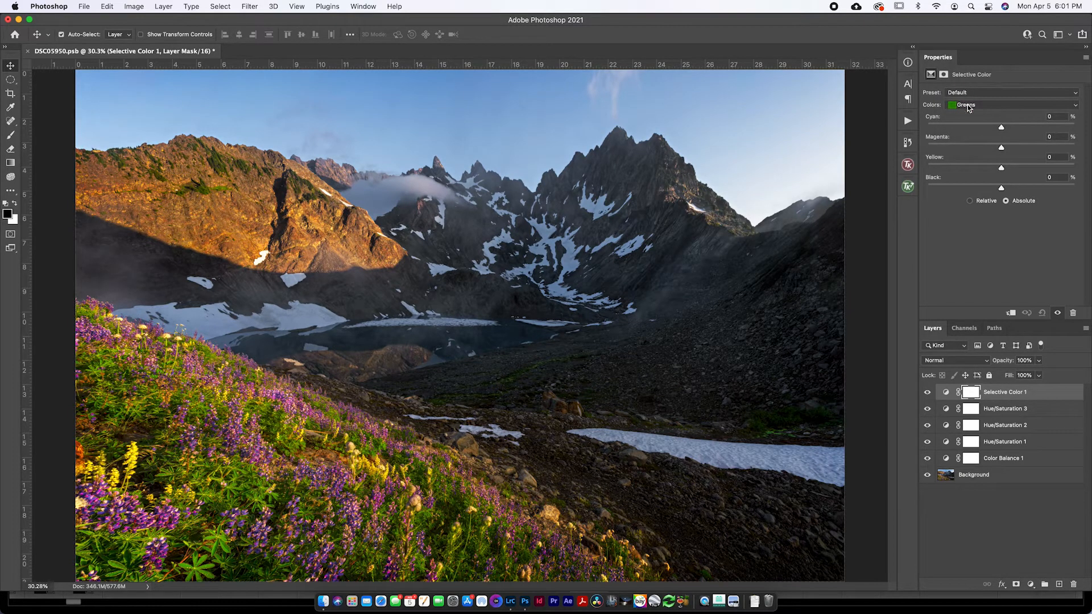
{"action": "left_click", "coordinate": [987, 109]}
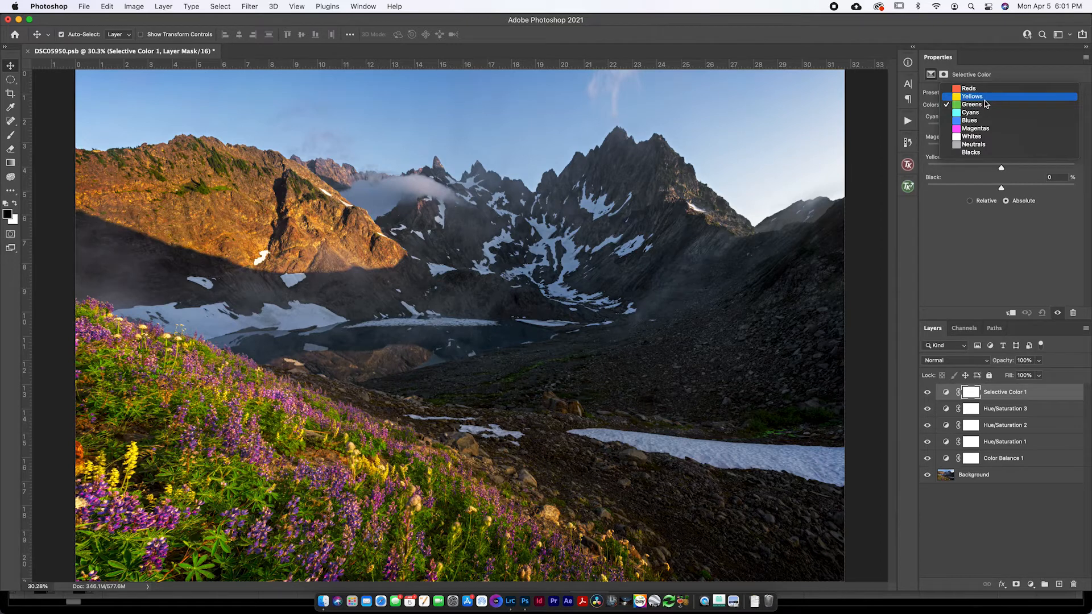
{"action": "left_click", "coordinate": [985, 98]}
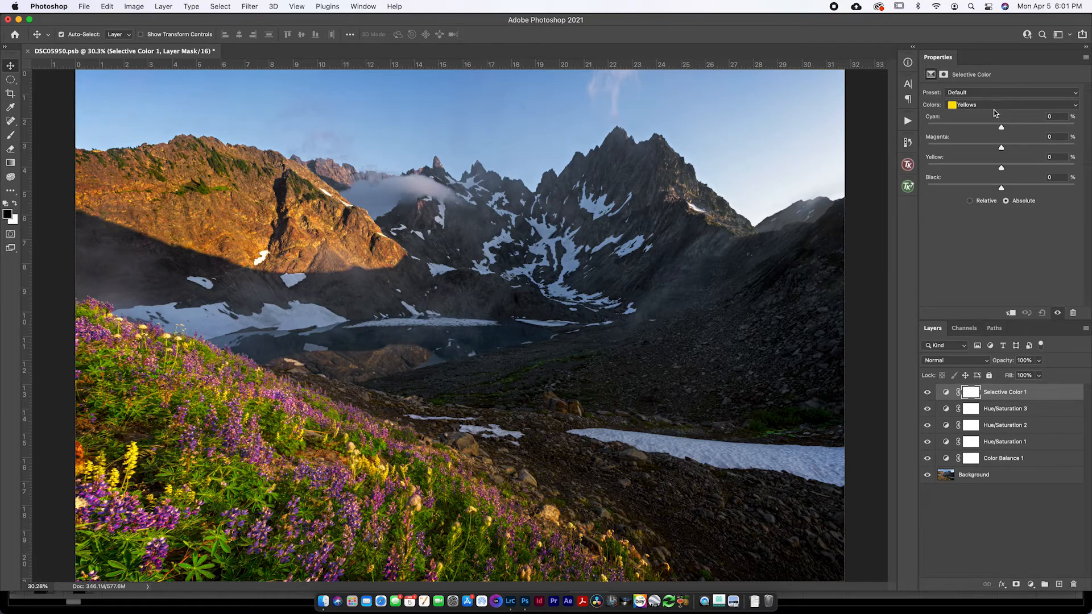
Step: Try Cyan at -100% and a reduced Magenta value for the Yellows, undoing each change
{"action": "left_click_drag", "start_coordinate": [1001, 128], "coordinate": [841, 124]}
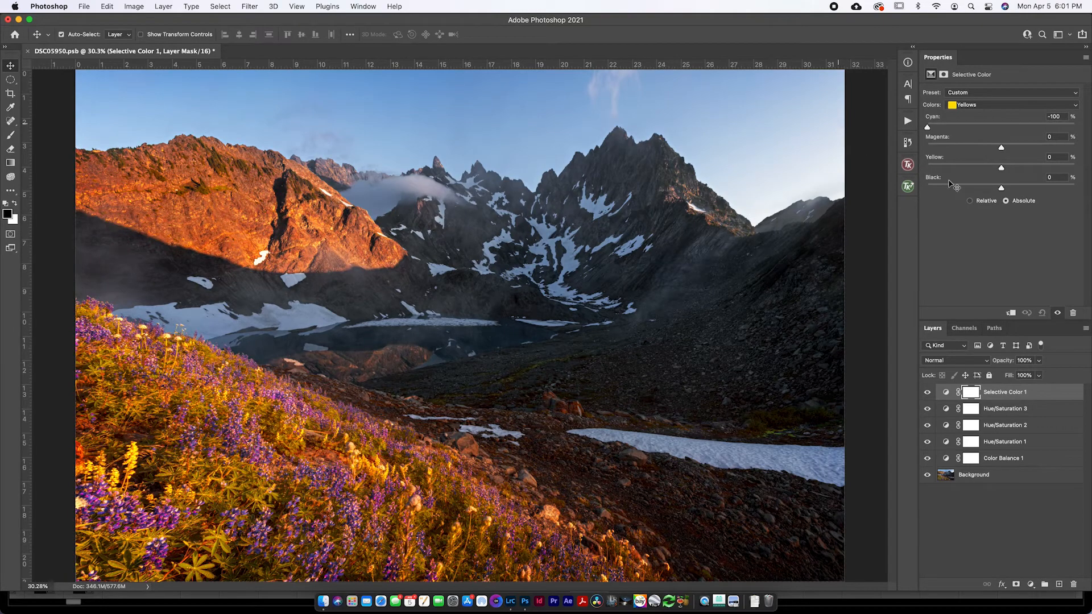
{"action": "key", "text": "super+z"}
{"action": "mouse_move", "coordinate": [1002, 148]}
{"action": "left_mouse_down"}
{"action": "mouse_move", "coordinate": [1020, 148]}
{"action": "mouse_move", "coordinate": [979, 148]}
{"action": "mouse_move", "coordinate": [1049, 147]}
{"action": "mouse_move", "coordinate": [990, 147]}
{"action": "left_mouse_up"}
{"action": "key", "text": "super+z"}
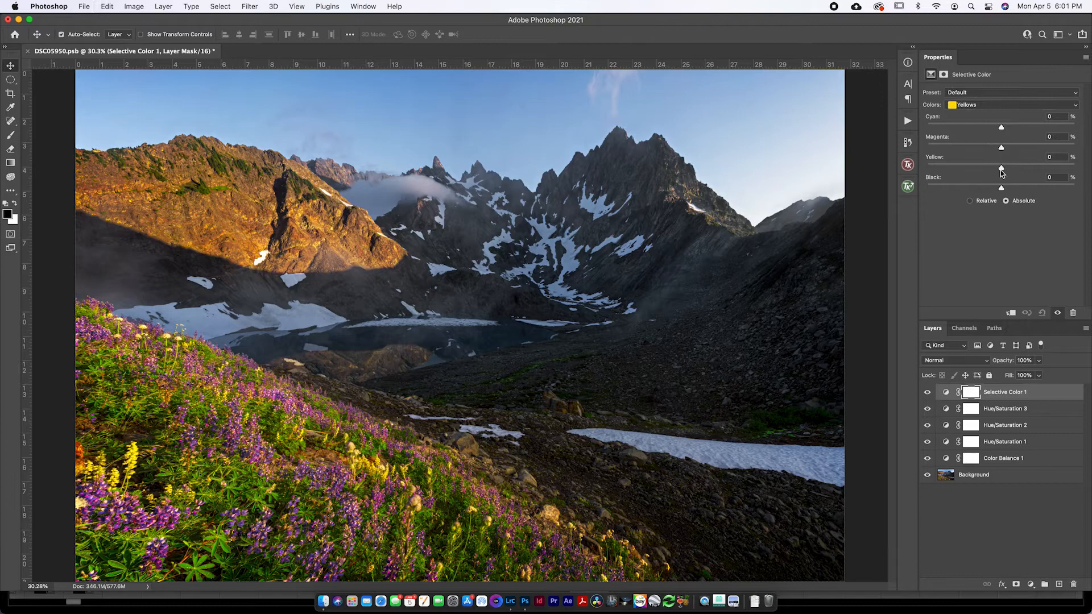
Step: Set Black to -20% for the Yellows in Selective Color and compare the image with and without the layer
{"action": "mouse_move", "coordinate": [1002, 189]}
{"action": "left_mouse_down"}
{"action": "mouse_move", "coordinate": [958, 189]}
{"action": "mouse_move", "coordinate": [1040, 186]}
{"action": "mouse_move", "coordinate": [967, 187]}
{"action": "mouse_move", "coordinate": [996, 182]}
{"action": "left_mouse_up"}
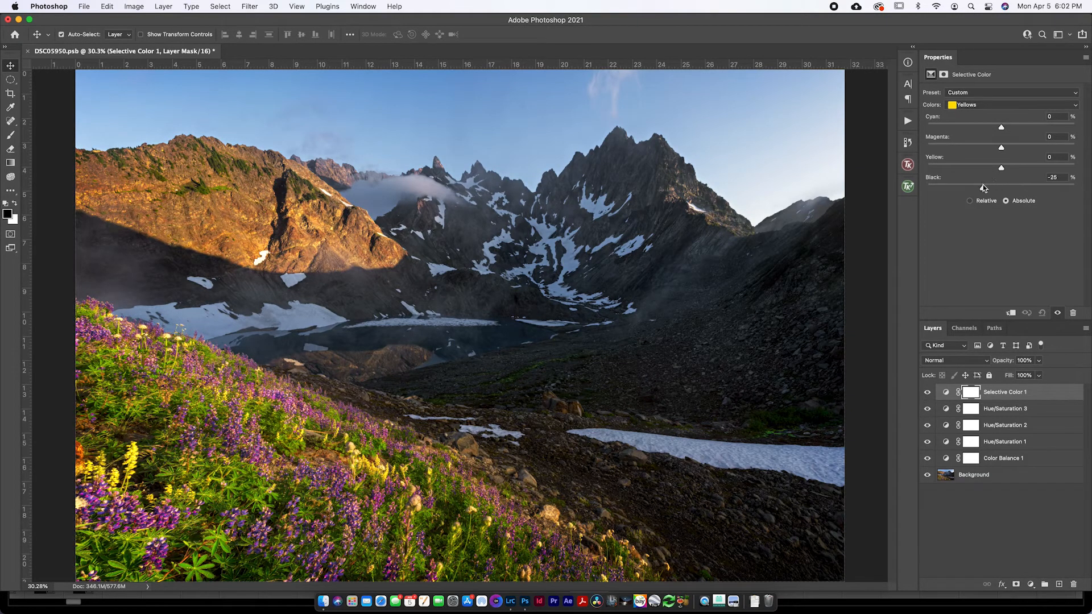
{"action": "mouse_move", "coordinate": [984, 188]}
{"action": "left_mouse_down"}
{"action": "mouse_move", "coordinate": [904, 185]}
{"action": "mouse_move", "coordinate": [1090, 184]}
{"action": "mouse_move", "coordinate": [946, 190]}
{"action": "mouse_move", "coordinate": [984, 192]}
{"action": "left_mouse_up"}
{"action": "left_click", "coordinate": [927, 393]}
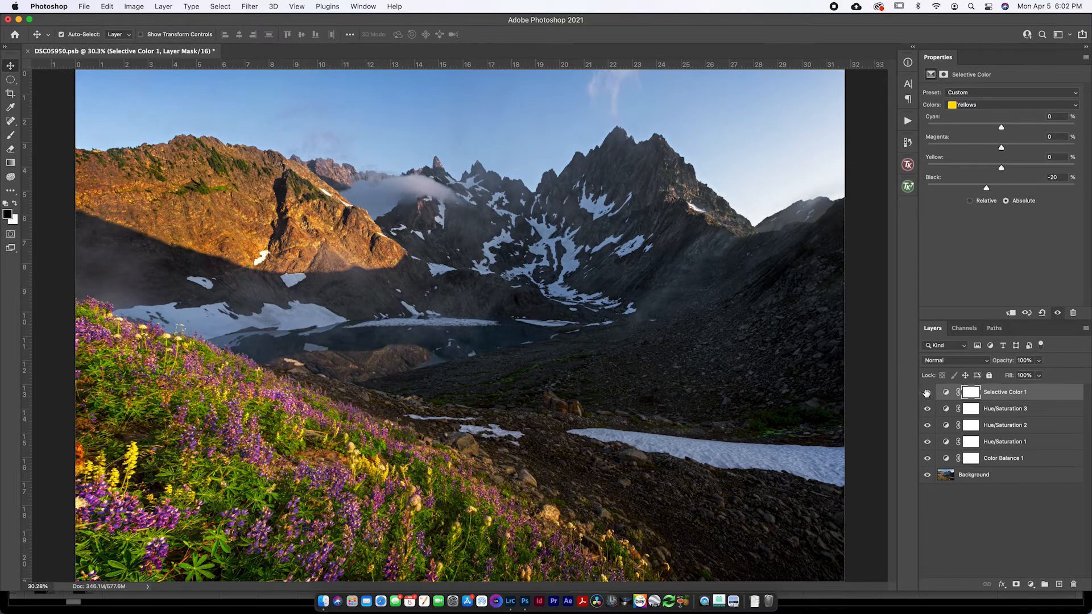
{"action": "left_click", "coordinate": [927, 392]}
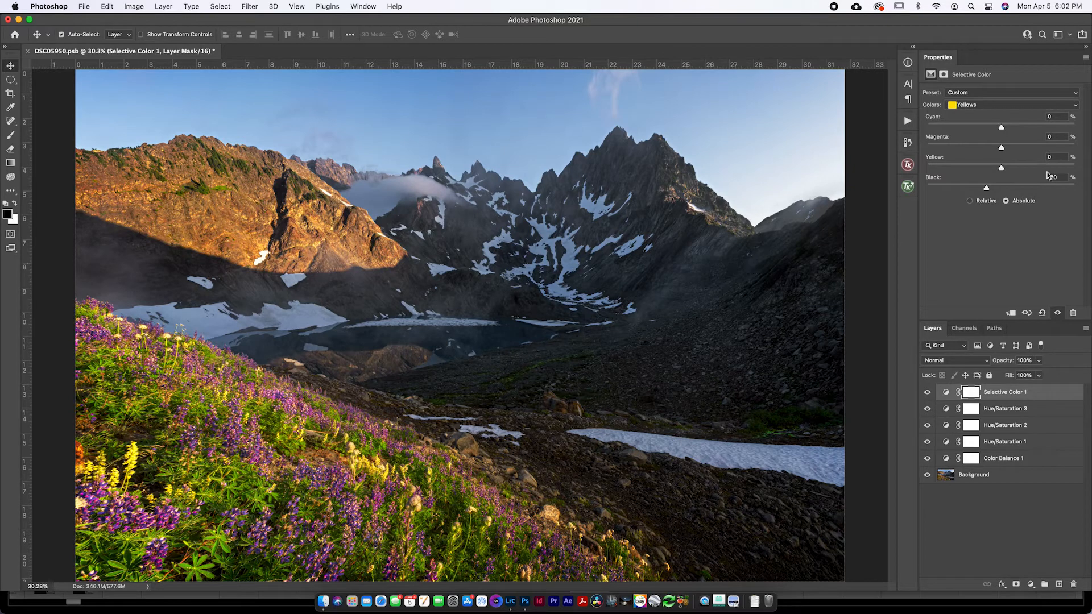
Step: Set the Yellows to Cyan +8%, Magenta -3% and Yellow +5% in Selective Color, and compare the image without the layer
{"action": "left_click_drag", "start_coordinate": [1001, 128], "coordinate": [1005, 169]}
{"action": "left_click", "coordinate": [928, 392]}
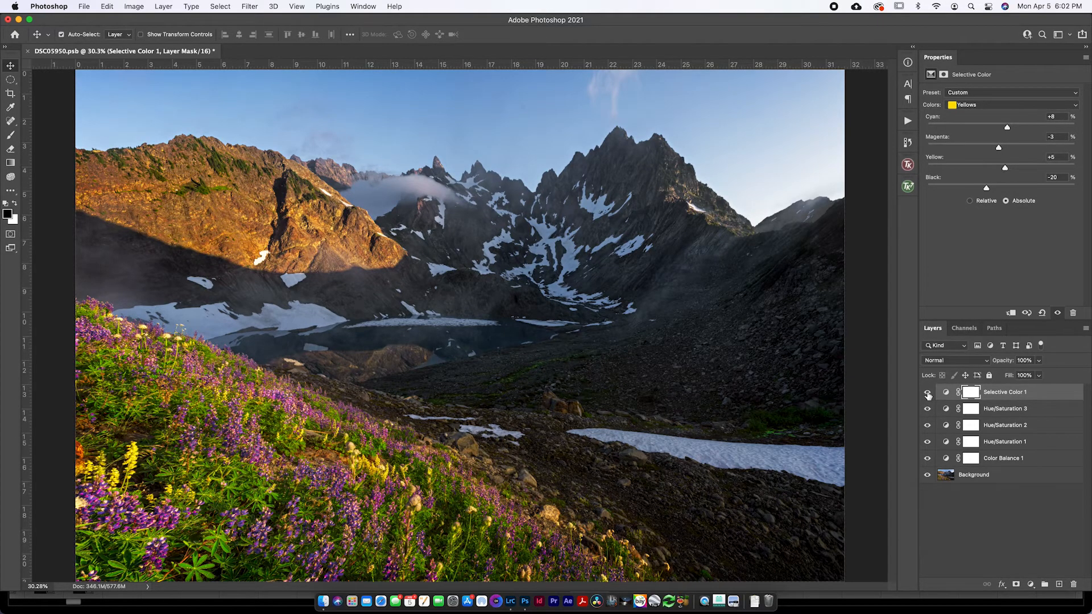
{"action": "left_click", "coordinate": [927, 392]}
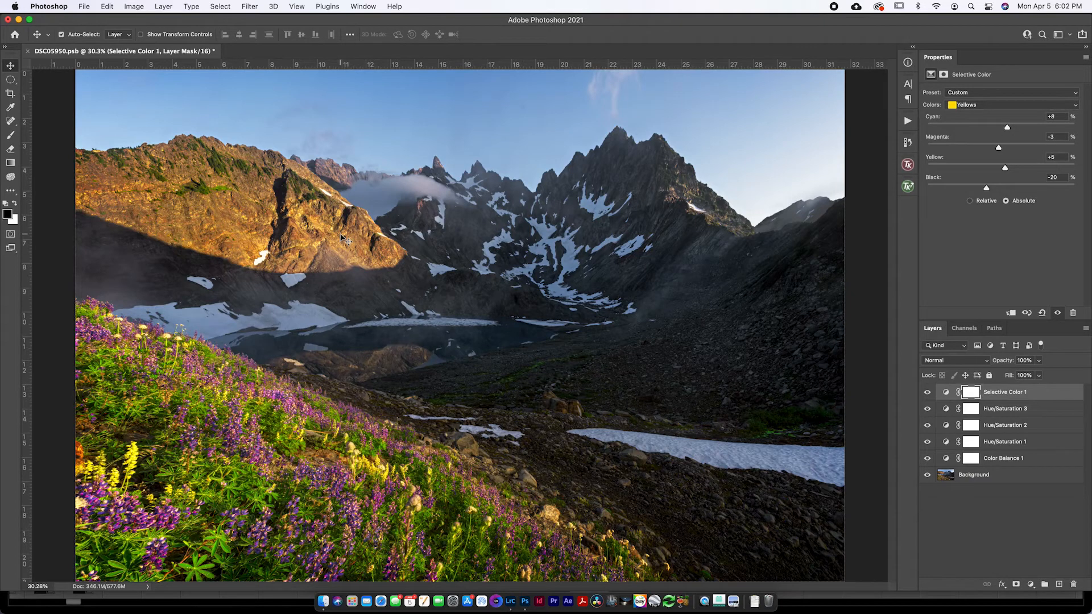
Step: Review the settings of the third Hue/Saturation layer against those of the Selective Color layer
{"action": "left_click", "coordinate": [996, 412]}
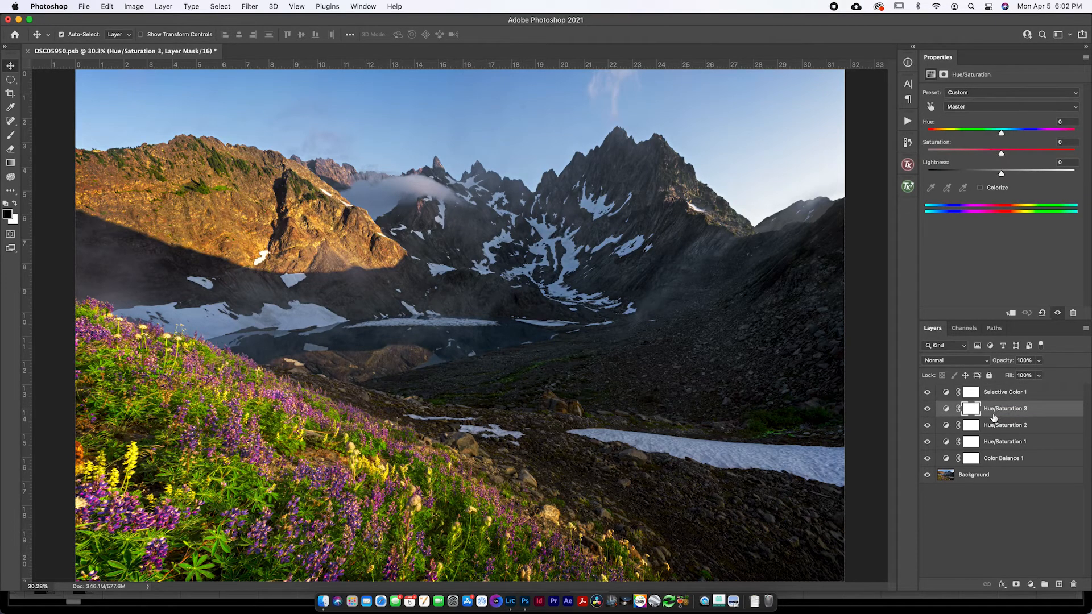
{"action": "left_click", "coordinate": [947, 393]}
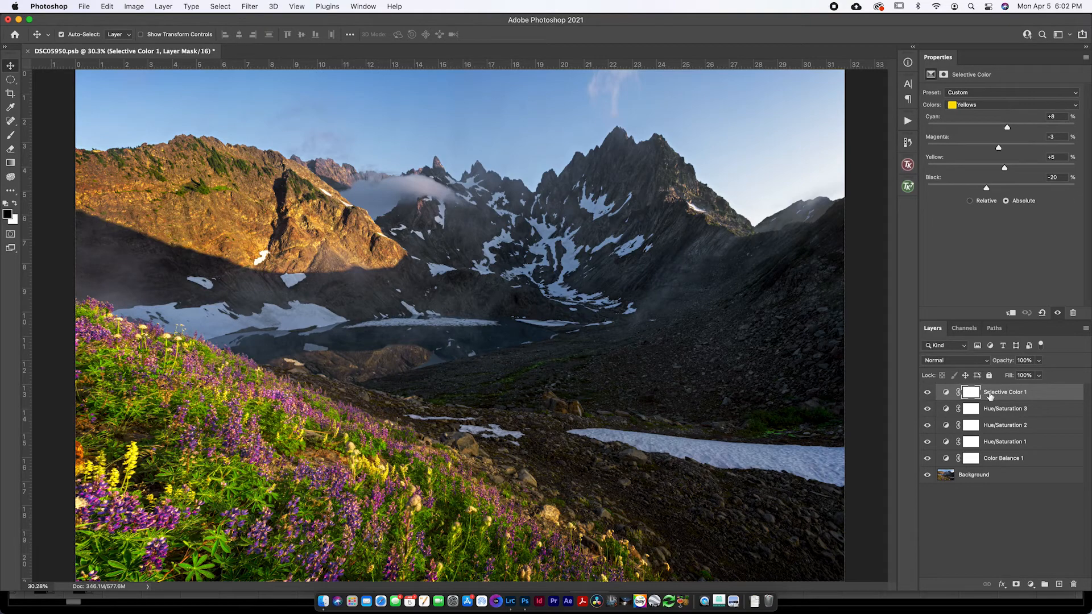
{"action": "left_click", "coordinate": [990, 410]}
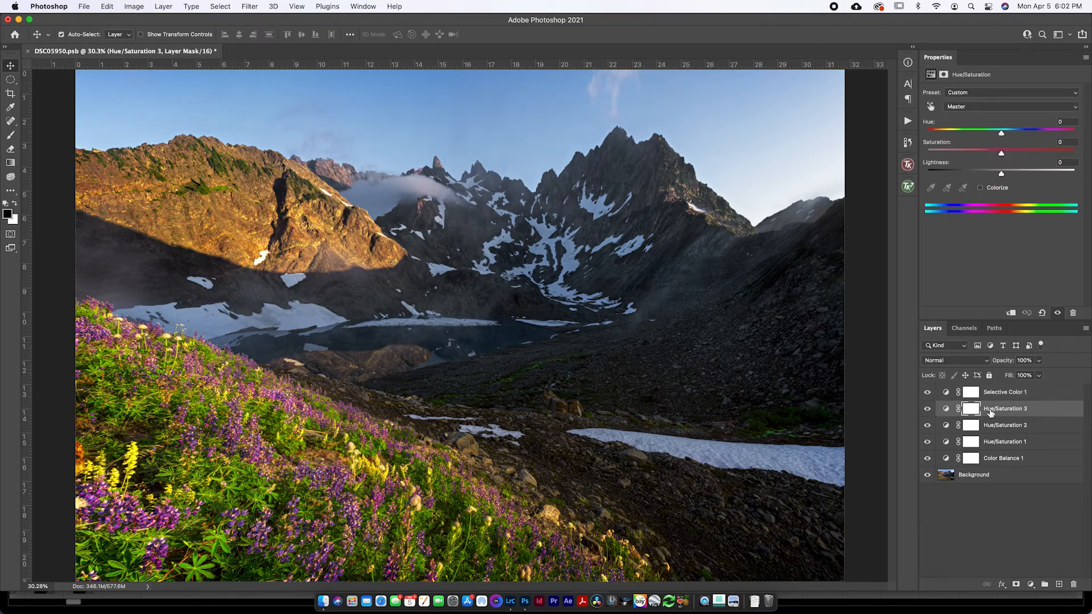